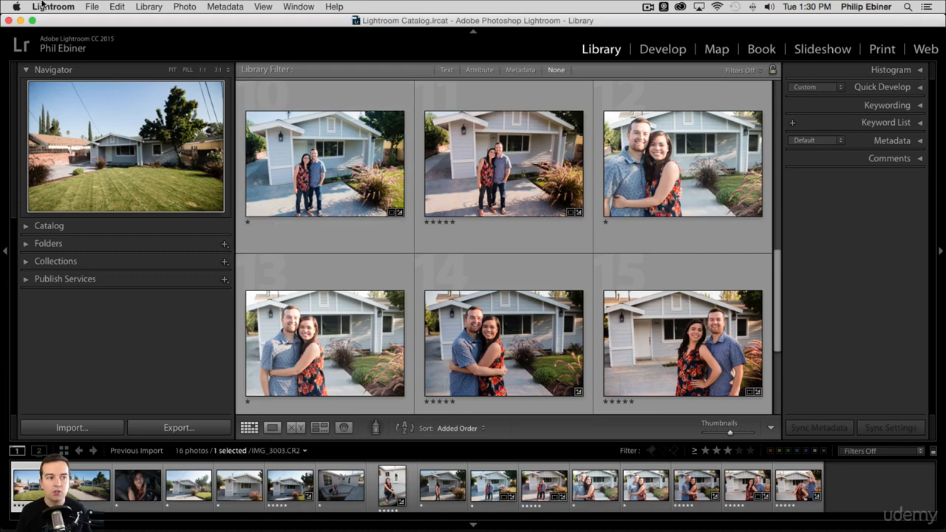
{"action": "left_click", "coordinate": [98, 7]}
{"action": "mouse_move", "coordinate": [336, 7]}
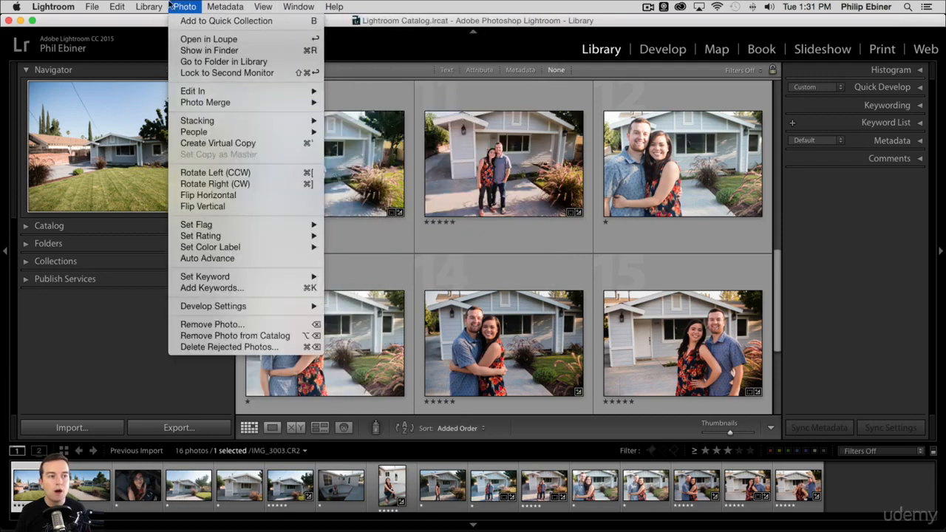
{"action": "mouse_move", "coordinate": [74, 4]}
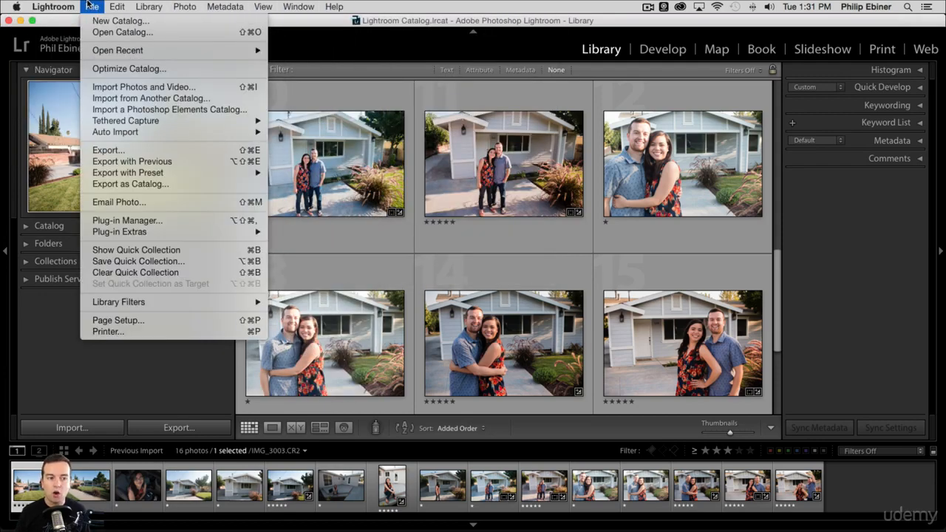
{"action": "mouse_move", "coordinate": [148, 6]}
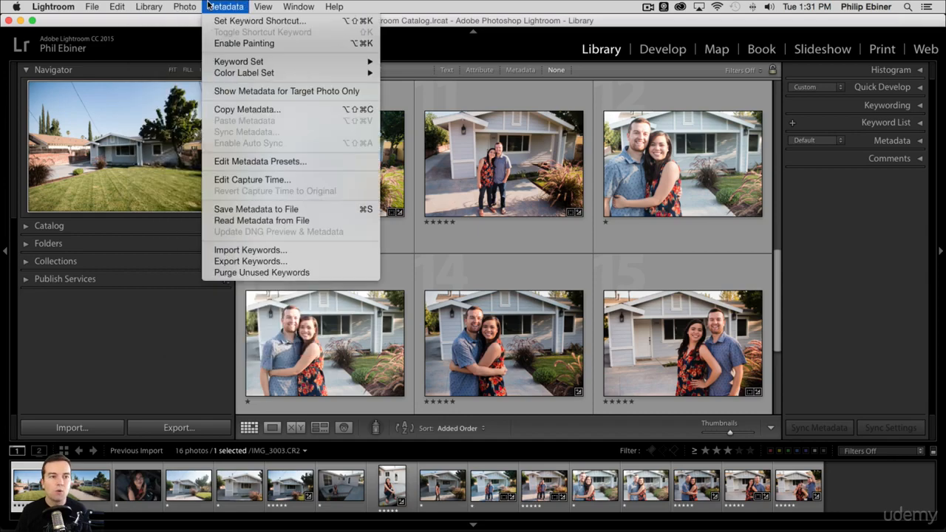
{"action": "mouse_move", "coordinate": [185, 6]}
{"action": "mouse_move", "coordinate": [284, 7]}
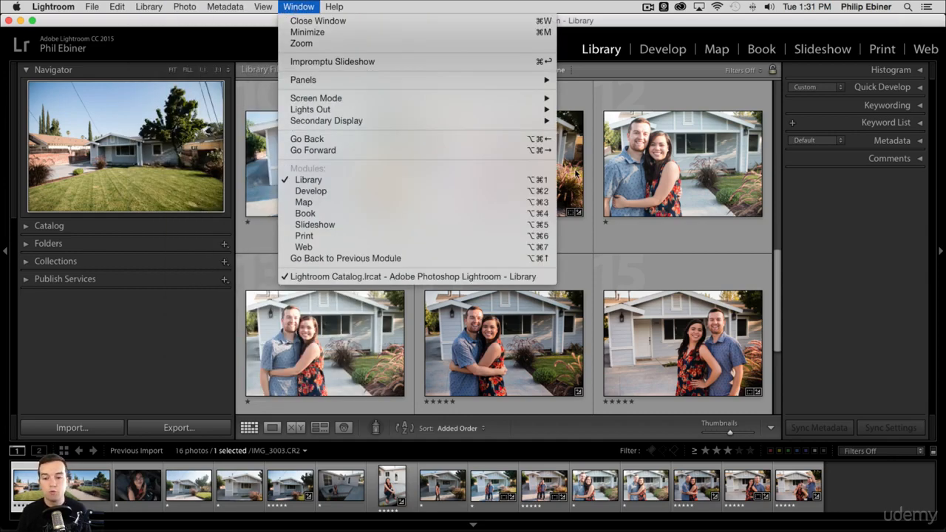
{"action": "left_click", "coordinate": [862, 302]}
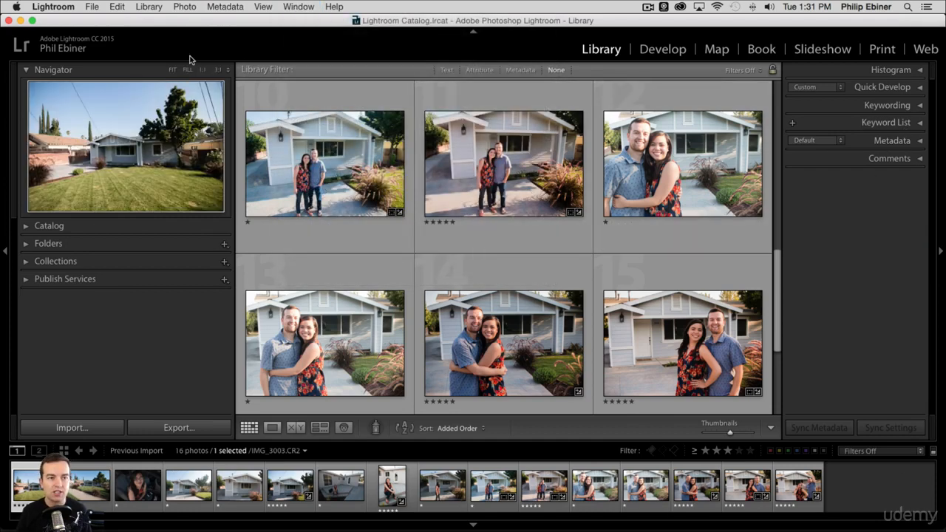
{"action": "left_click", "coordinate": [94, 9]}
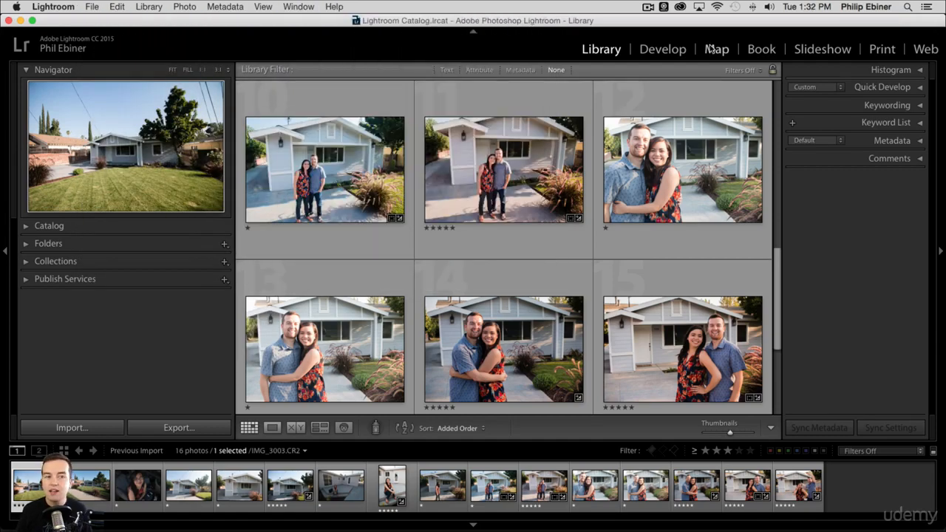
Step: Switch the window to full-screen mode, and hide the module picker and show it again
{"action": "key", "text": "shift+f"}
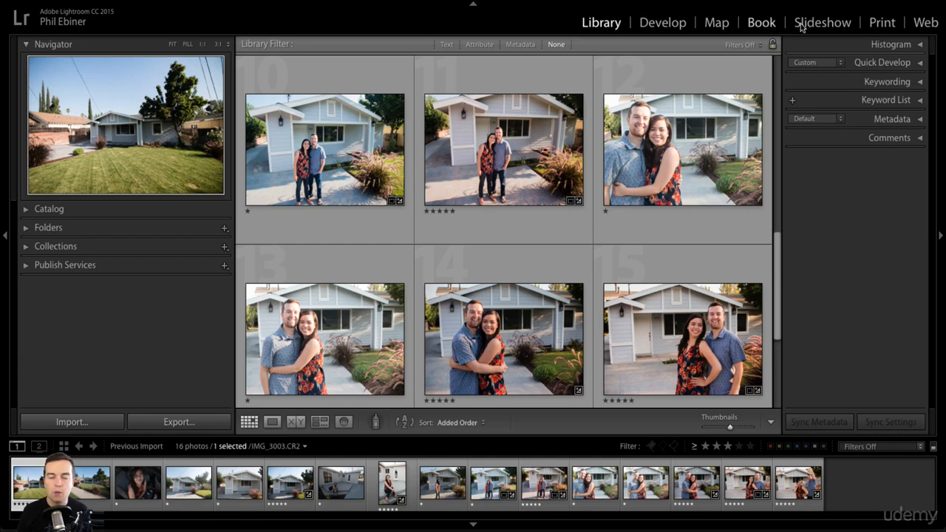
{"action": "left_click", "coordinate": [473, 7]}
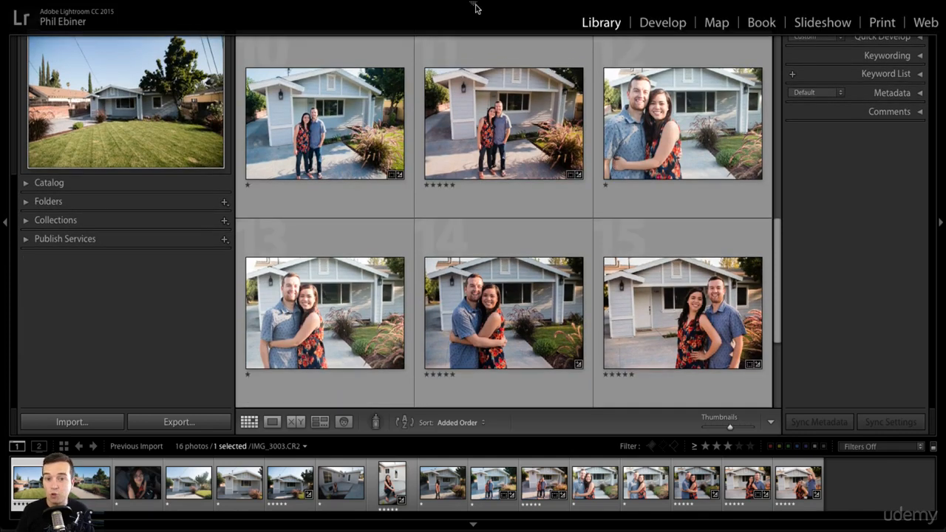
{"action": "left_click", "coordinate": [473, 7]}
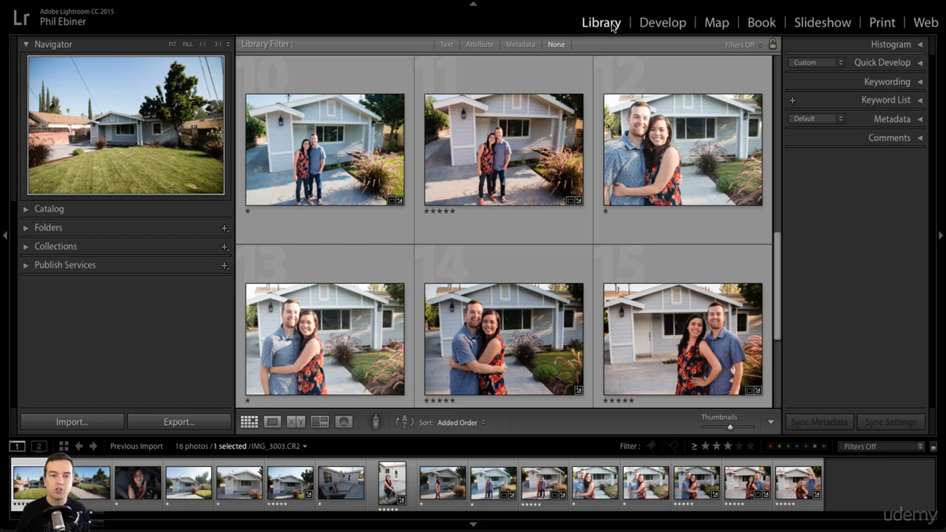
Step: View IMG_3003.CR2 in the Develop module and return to the Library grid
{"action": "left_click", "coordinate": [676, 27]}
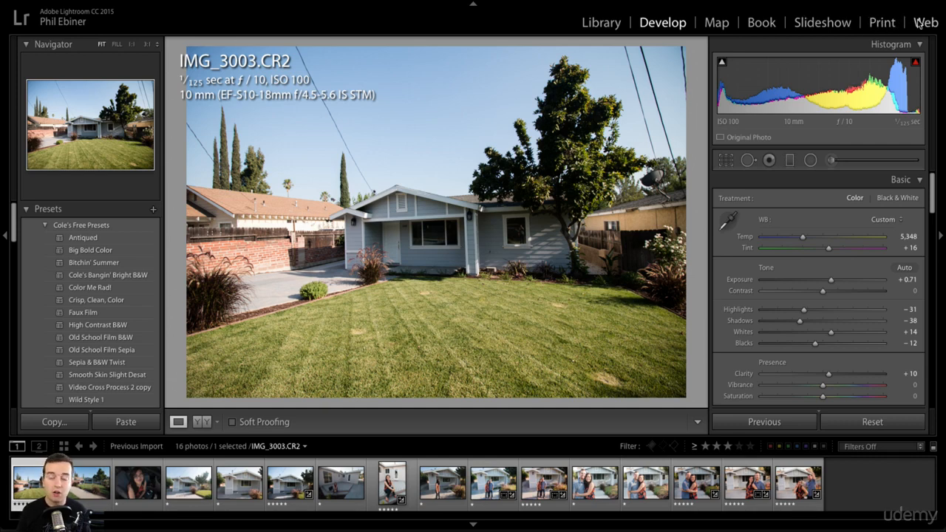
{"action": "left_click", "coordinate": [599, 23]}
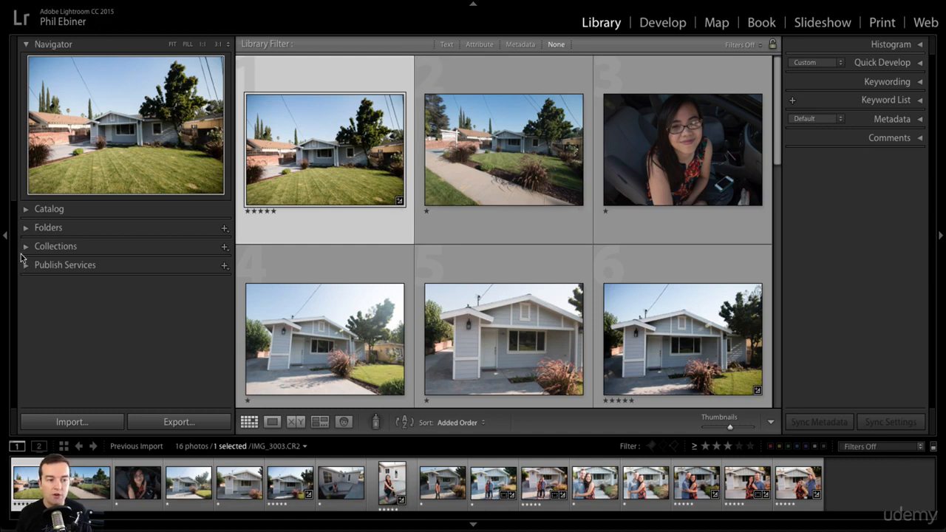
Step: Collapse and re-expand the Navigator, and briefly expand the Catalog section
{"action": "left_click", "coordinate": [25, 46]}
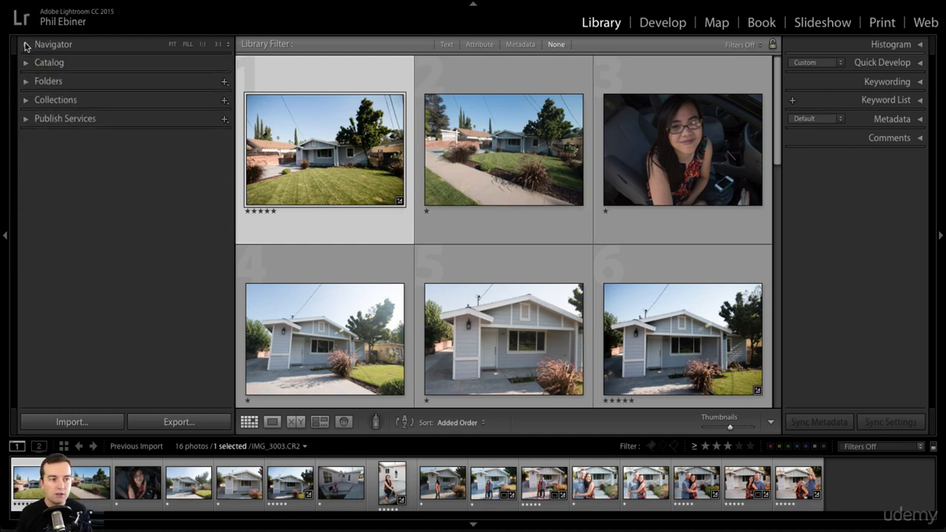
{"action": "left_click", "coordinate": [25, 45]}
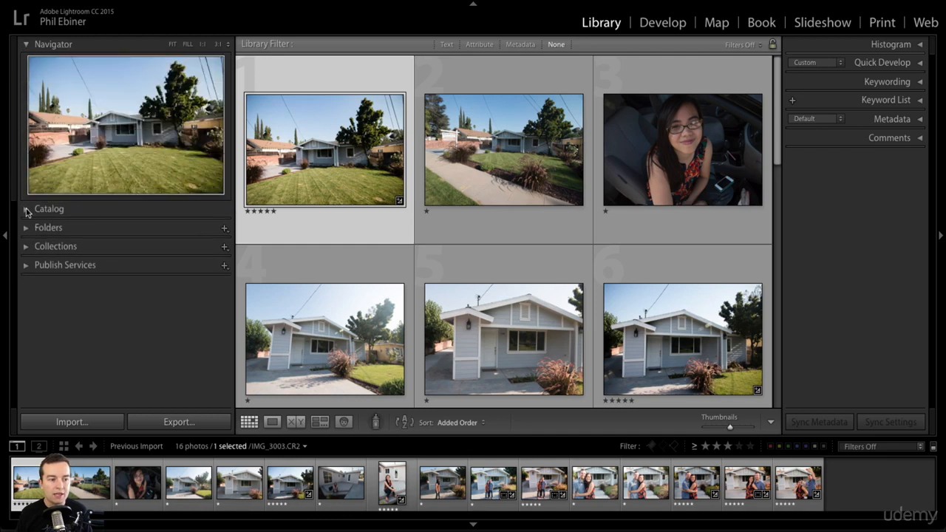
{"action": "left_click", "coordinate": [27, 210]}
{"action": "left_click", "coordinate": [26, 210]}
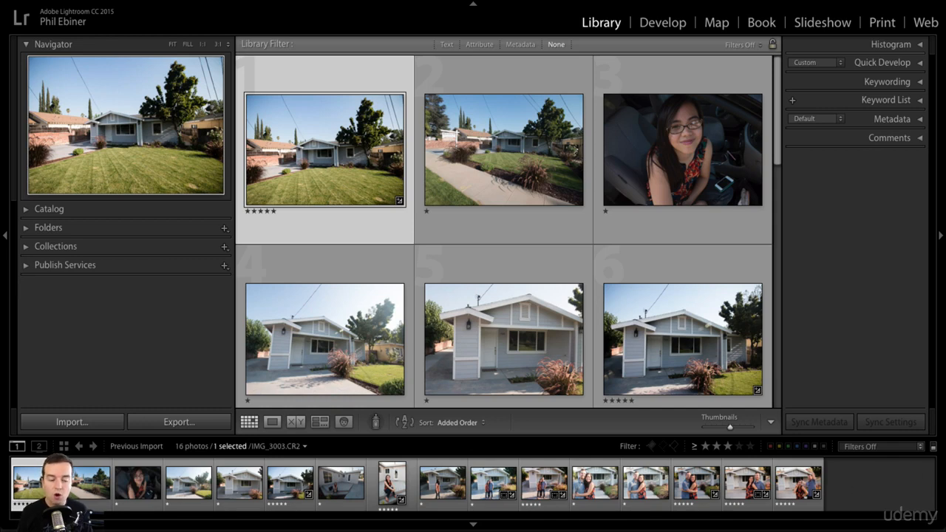
Step: Preview the second, third and fourth filmstrip photos in the Navigator, finishing with IMG_3006.CR2 selected
{"action": "left_click", "coordinate": [88, 481]}
{"action": "left_click", "coordinate": [144, 485]}
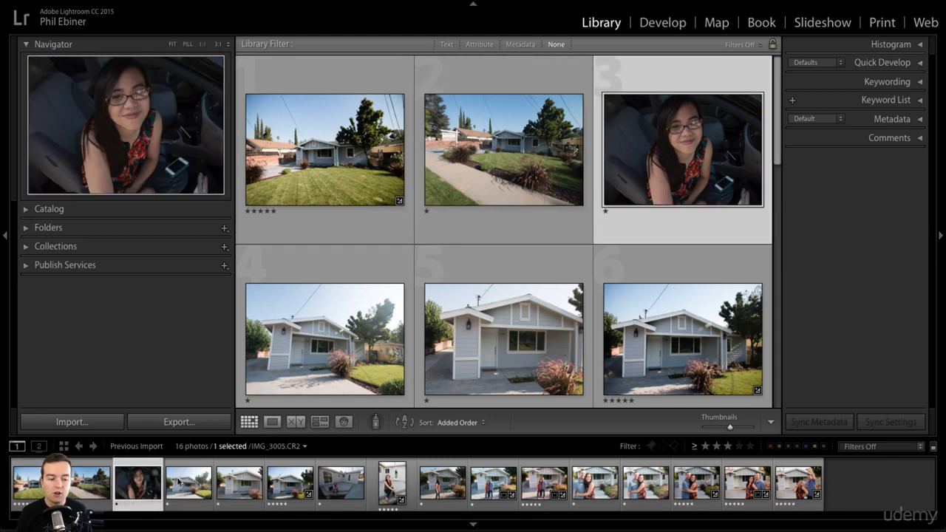
{"action": "left_click", "coordinate": [178, 481]}
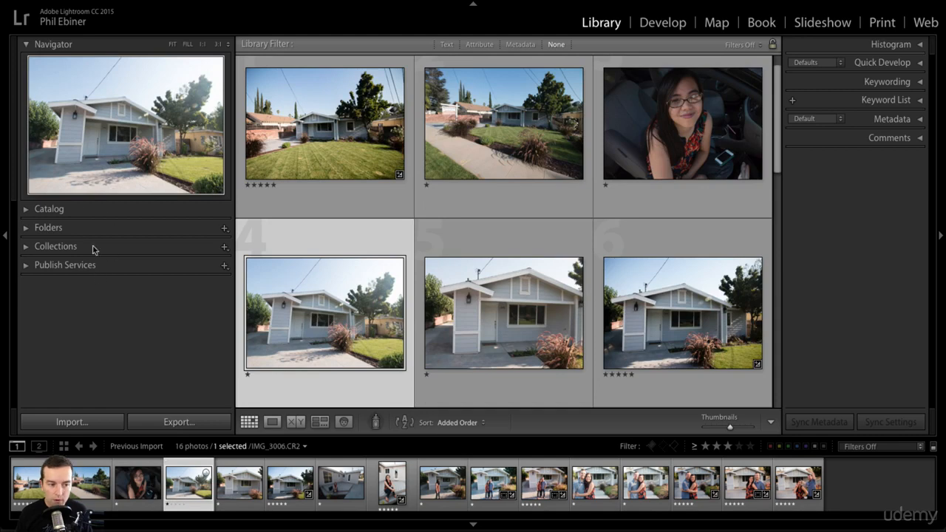
Step: Review the Catalog's photo sources and look through the Previous Import photos in the grid, leaving the Catalog section collapsed
{"action": "left_click", "coordinate": [27, 210]}
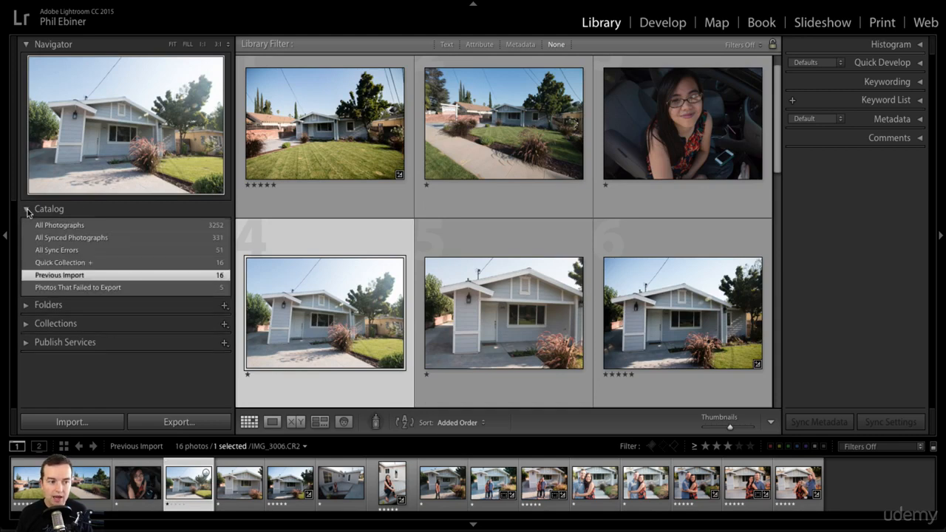
{"action": "left_click", "coordinate": [28, 211]}
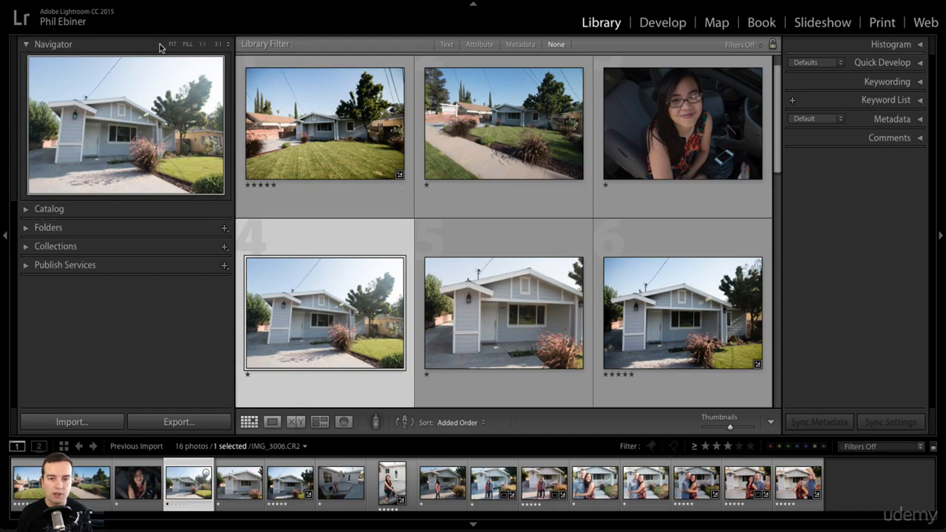
{"action": "scroll", "coordinate": [712, 212], "scroll_direction": "up", "scroll_amount": 1}
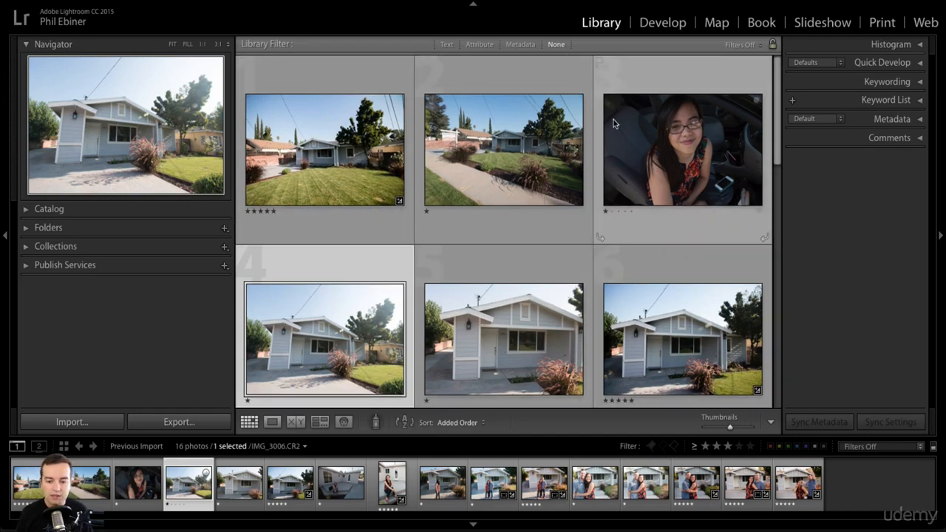
{"action": "scroll", "coordinate": [612, 123], "scroll_direction": "down", "scroll_amount": 3}
{"action": "scroll", "coordinate": [591, 178], "scroll_direction": "down", "scroll_amount": 10}
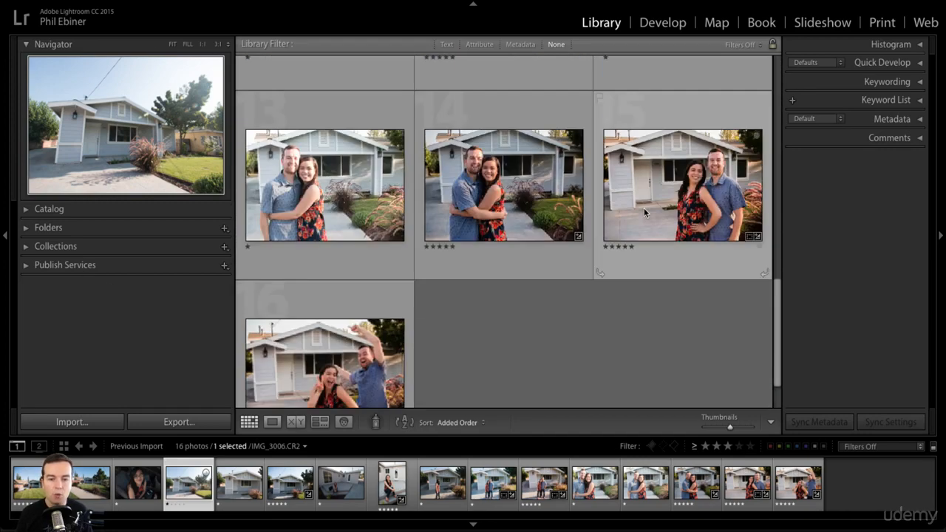
{"action": "scroll", "coordinate": [644, 208], "scroll_direction": "up", "scroll_amount": 3}
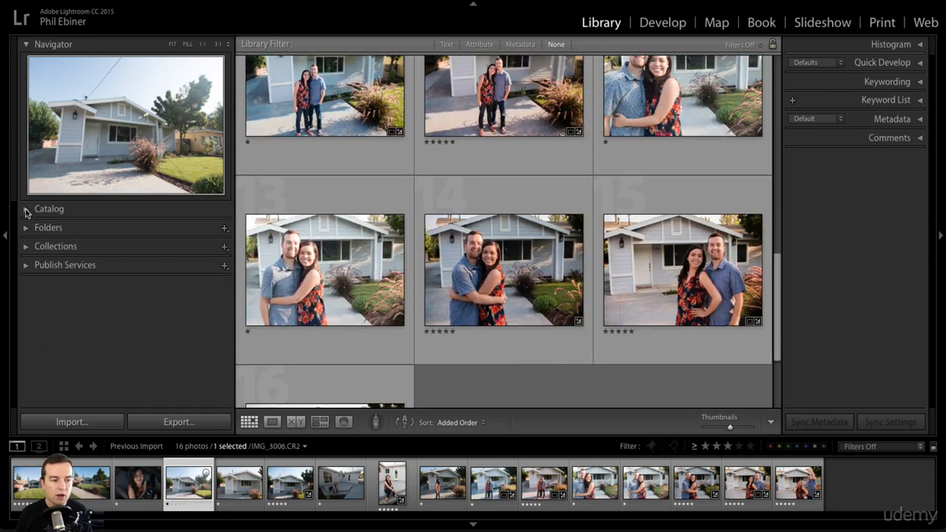
{"action": "left_click", "coordinate": [27, 210]}
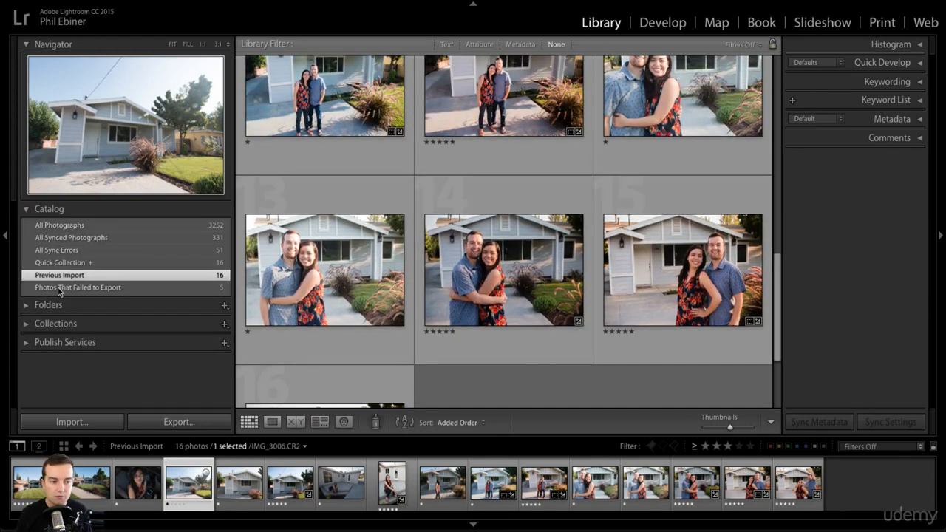
{"action": "left_click", "coordinate": [25, 210]}
Step: Expand the Folders section and browse the photos in the 02 Cats folder
{"action": "left_click", "coordinate": [26, 229]}
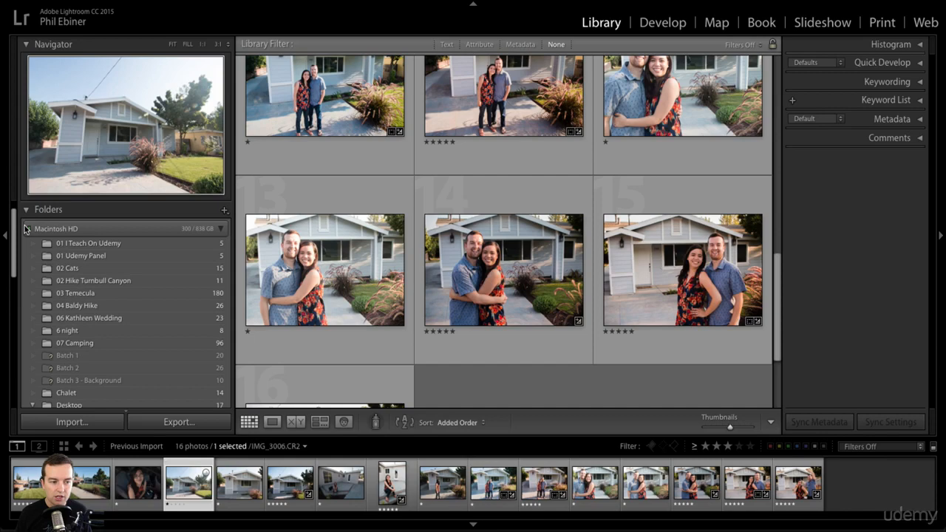
{"action": "left_click", "coordinate": [74, 269]}
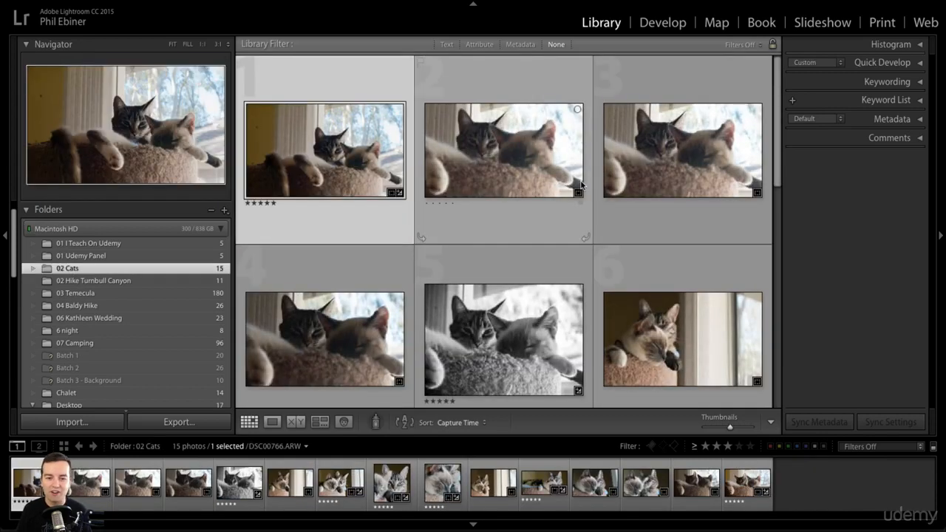
{"action": "scroll", "coordinate": [709, 185], "scroll_direction": "down", "scroll_amount": 6}
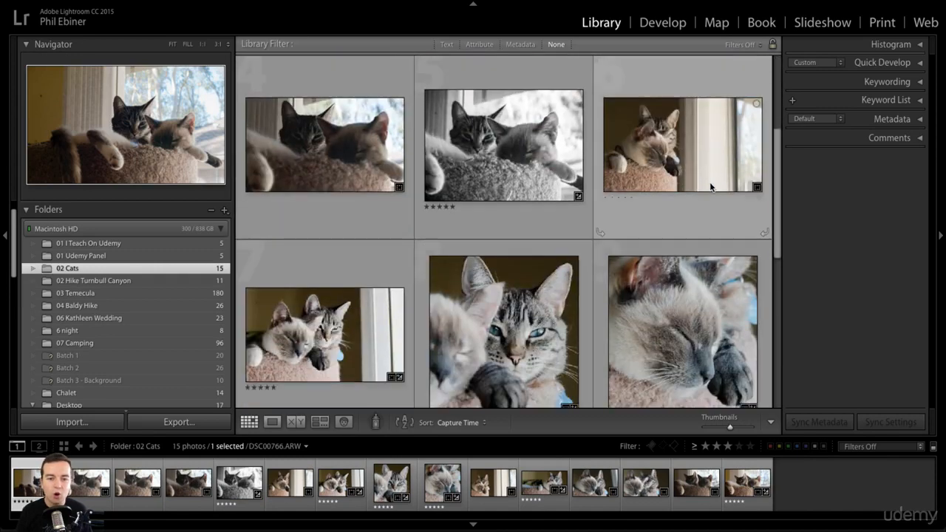
{"action": "scroll", "coordinate": [710, 183], "scroll_direction": "down", "scroll_amount": 1}
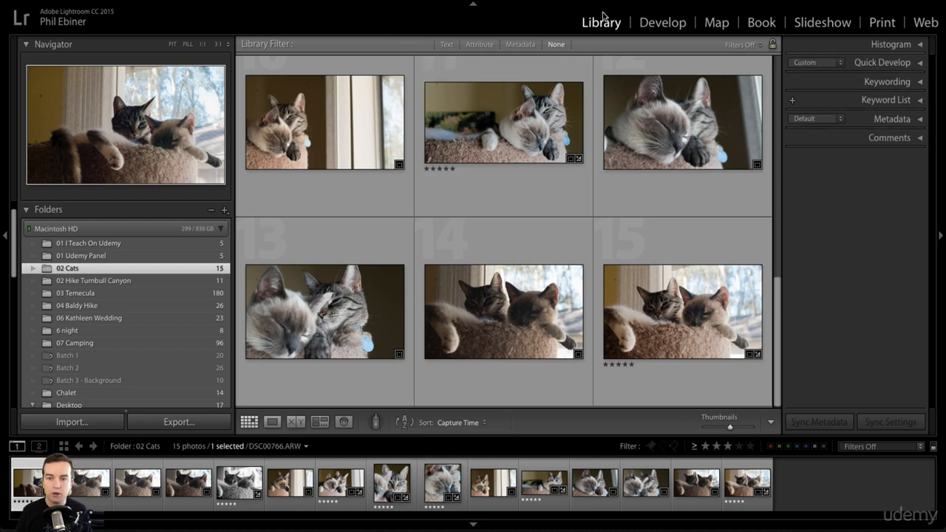
Step: Look over the Histogram, Quick Develop and Keywording sections one at a time, collapsing each again
{"action": "left_click", "coordinate": [921, 45]}
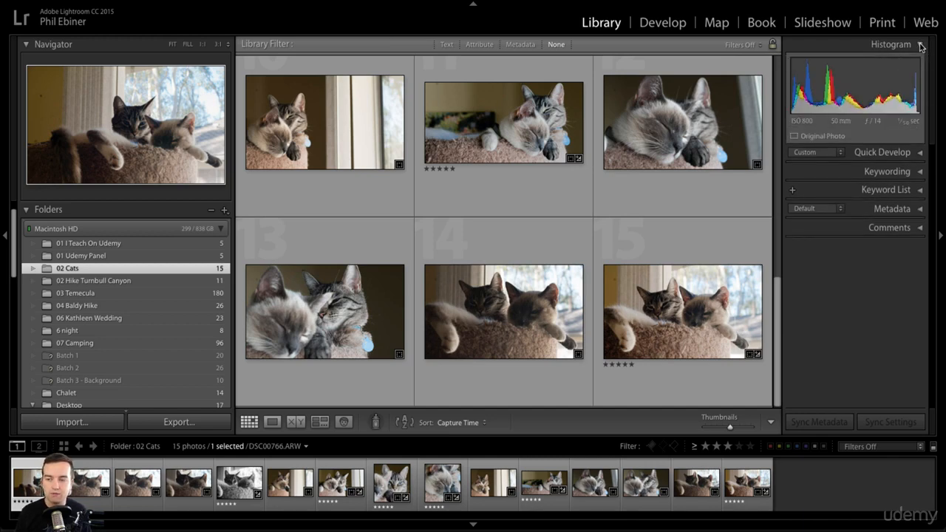
{"action": "left_click", "coordinate": [920, 46]}
{"action": "left_click", "coordinate": [920, 63]}
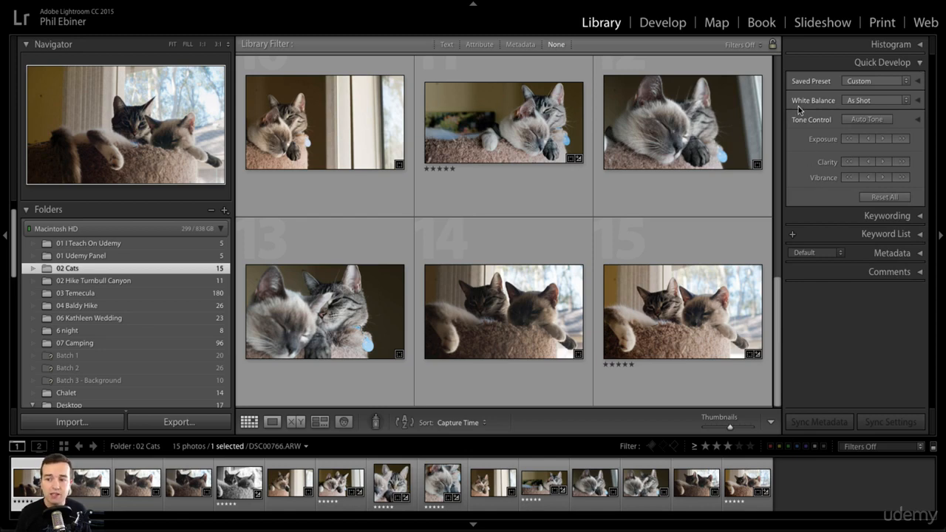
{"action": "left_click", "coordinate": [921, 63]}
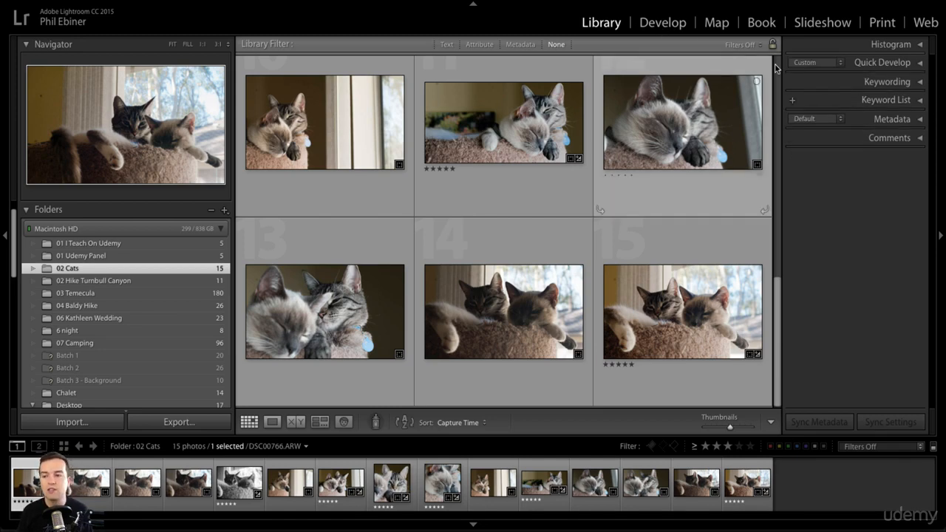
{"action": "left_click", "coordinate": [919, 82]}
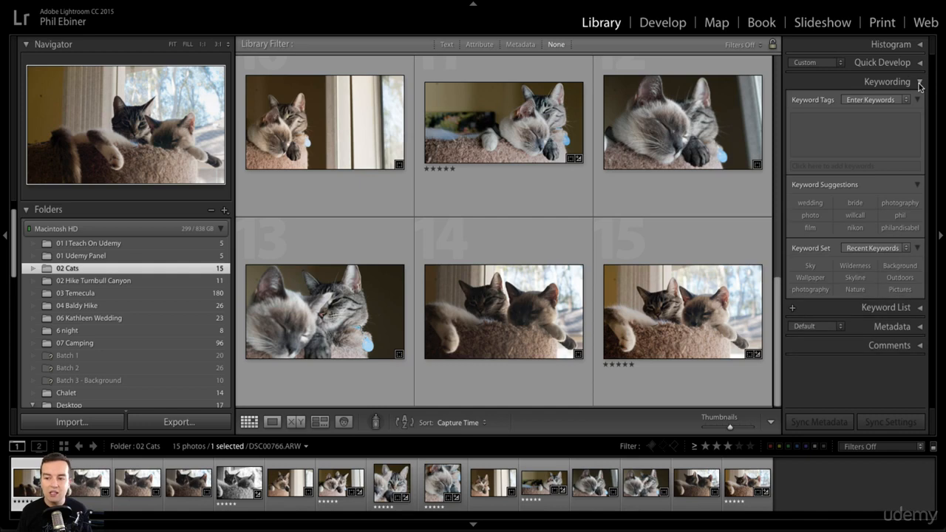
{"action": "left_click", "coordinate": [919, 83]}
Step: Expand the Metadata section for DSC00766.ARW and examine its file, capture and camera details
{"action": "left_click", "coordinate": [920, 118]}
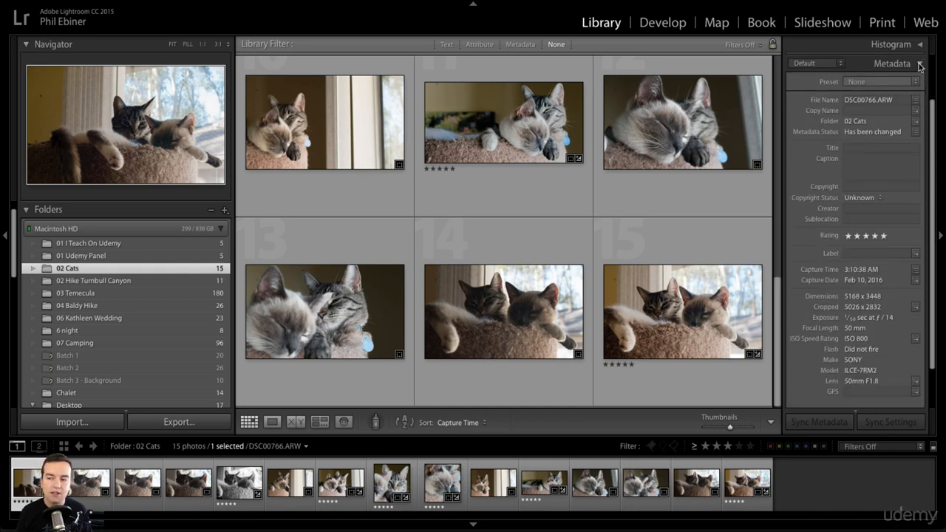
{"action": "left_click", "coordinate": [920, 64]}
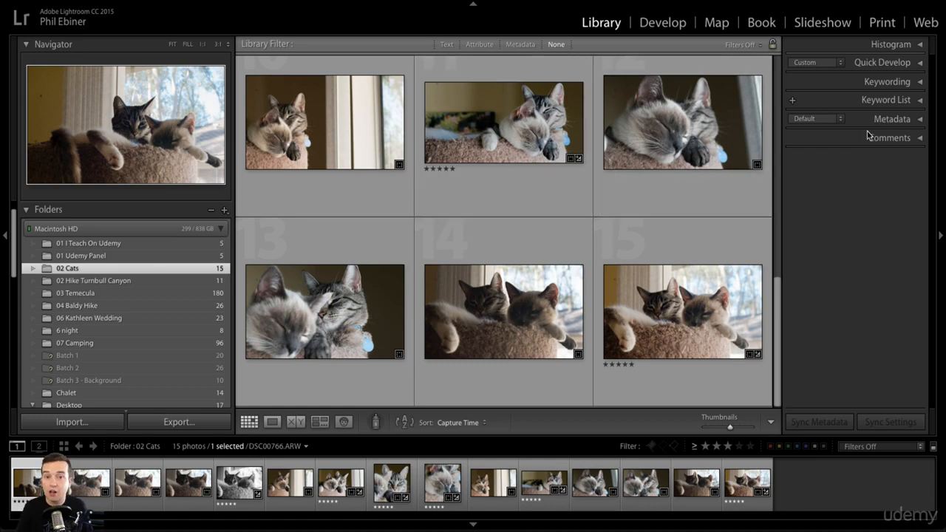
{"action": "left_click", "coordinate": [919, 119]}
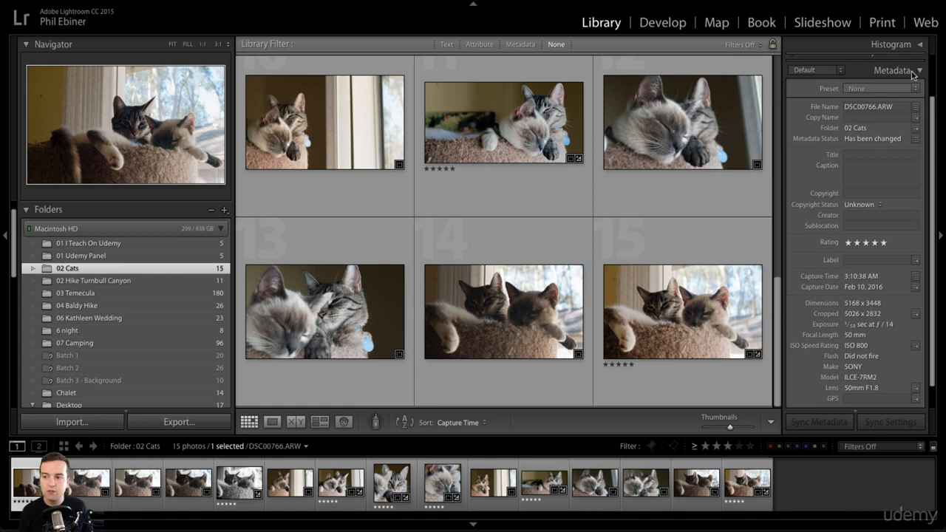
{"action": "scroll", "coordinate": [814, 256], "scroll_direction": "down", "scroll_amount": 2}
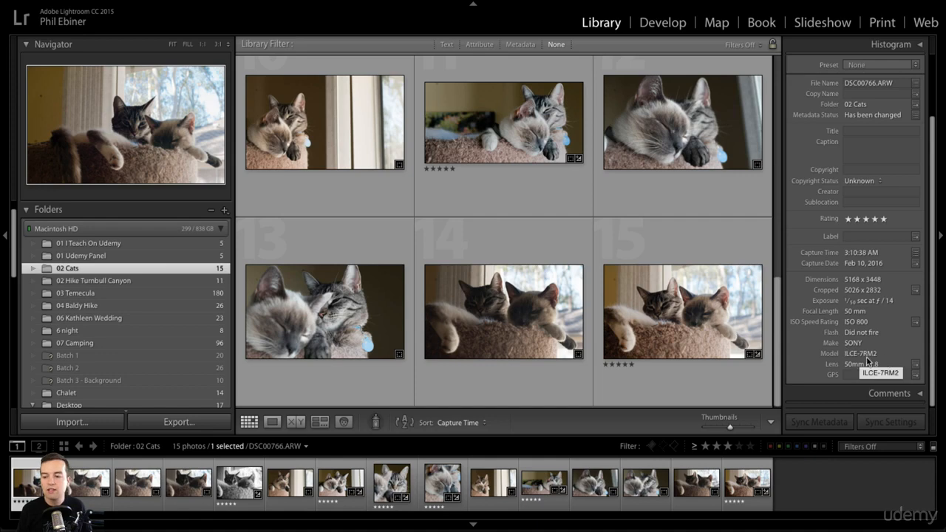
{"action": "scroll", "coordinate": [879, 359], "scroll_direction": "down", "scroll_amount": 2}
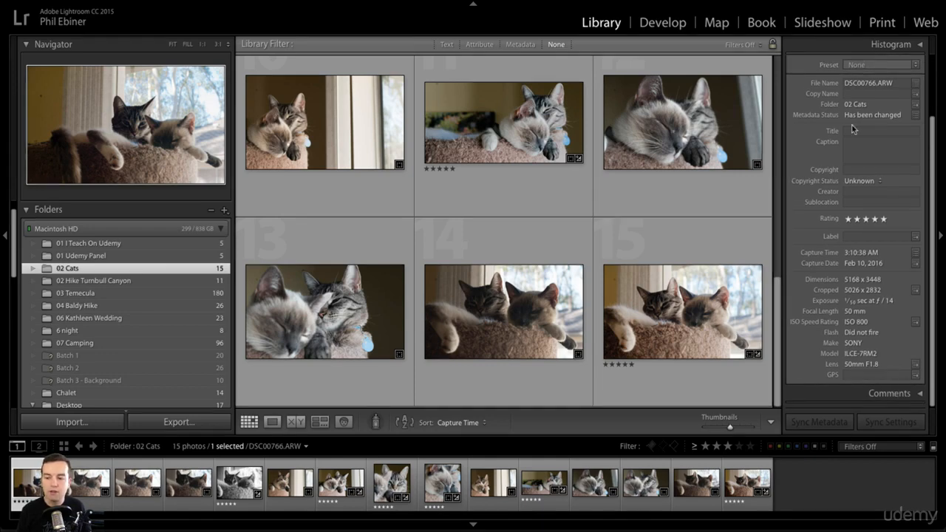
Step: Open DSC00766.ARW in the Develop module and collapse its Presets and History sections
{"action": "scroll", "coordinate": [843, 150], "scroll_direction": "up", "scroll_amount": 5}
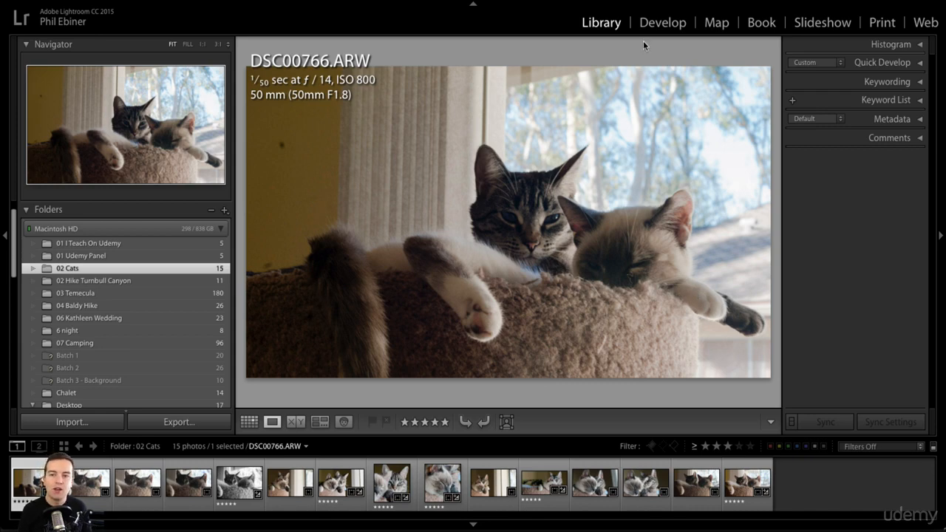
{"action": "left_click", "coordinate": [662, 23]}
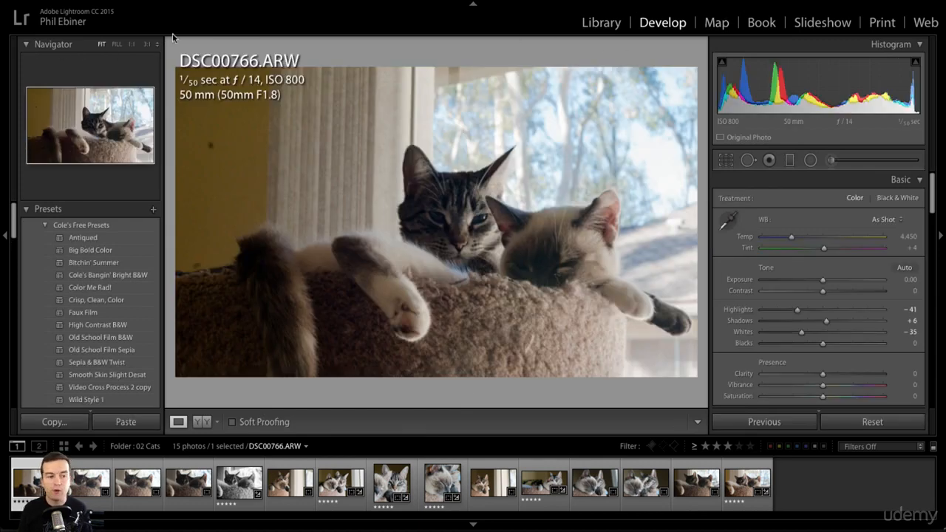
{"action": "left_click", "coordinate": [27, 210]}
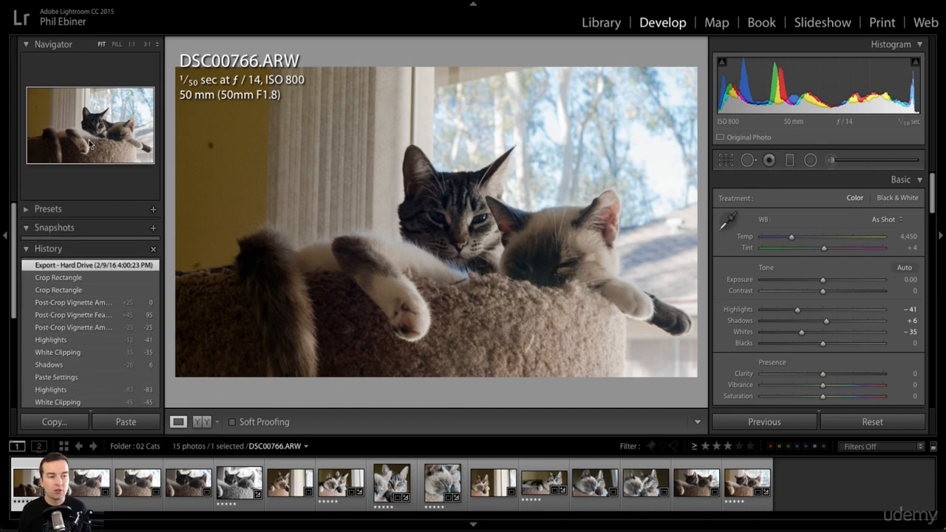
{"action": "left_click", "coordinate": [26, 250]}
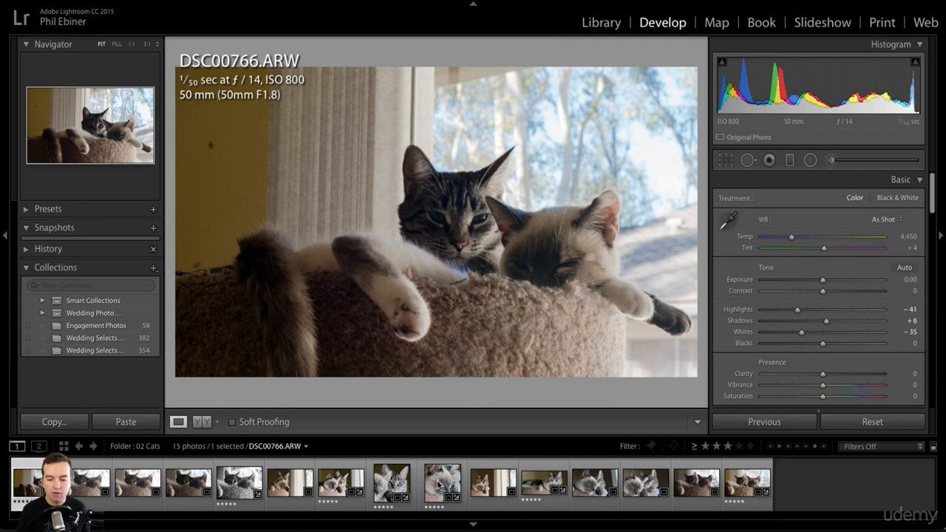
Step: Select DSC00767.ARW in the filmstrip and return to DSC00766.ARW
{"action": "left_click", "coordinate": [75, 480]}
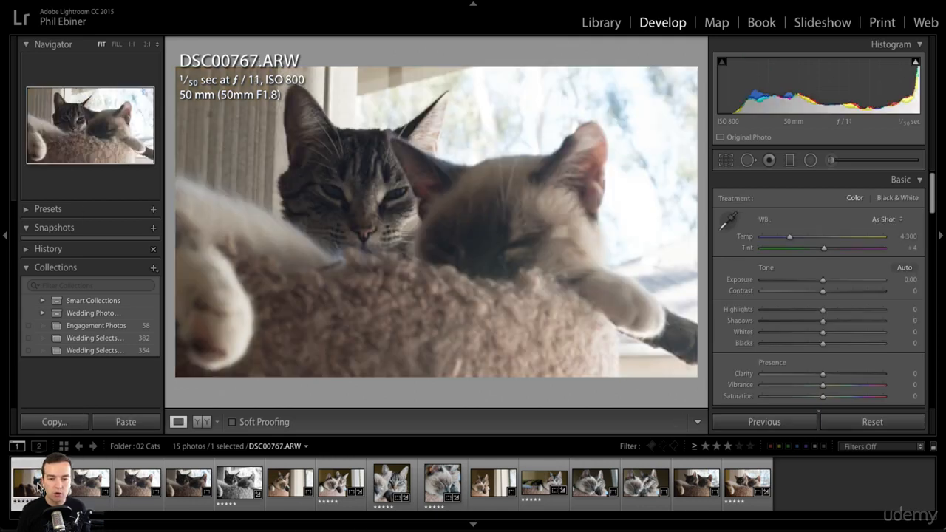
{"action": "left_click", "coordinate": [39, 488]}
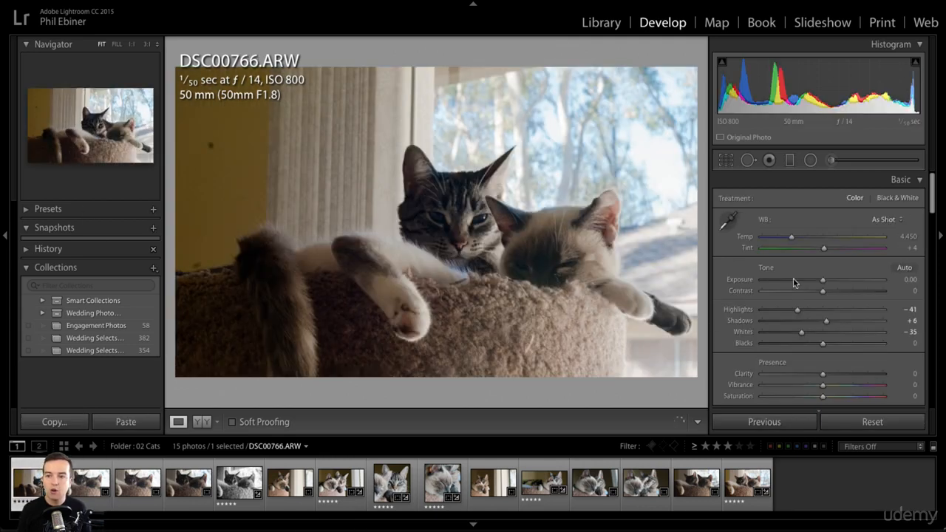
Step: Collapse the Basic, Tone Curve, HSL, Detail, Lens Corrections and Effects adjustment sections
{"action": "left_click", "coordinate": [921, 180]}
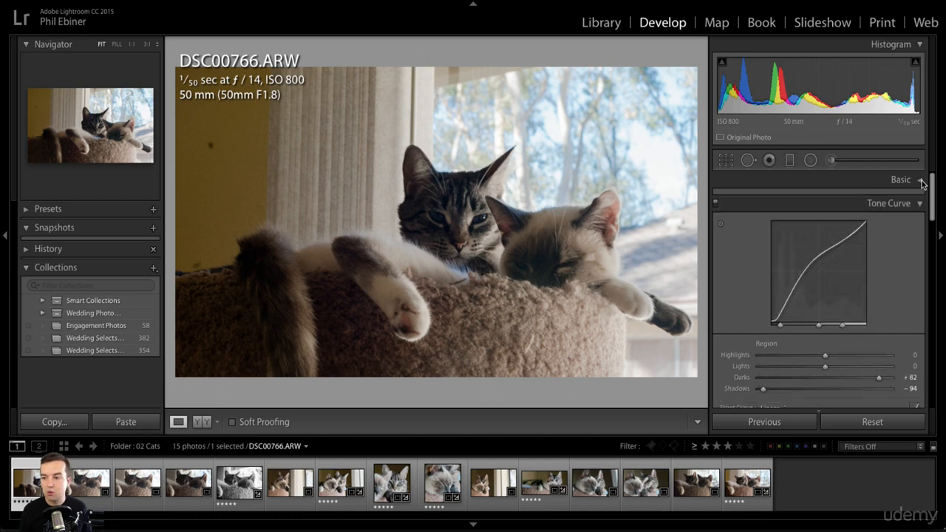
{"action": "left_click", "coordinate": [919, 199]}
{"action": "left_click", "coordinate": [920, 216]}
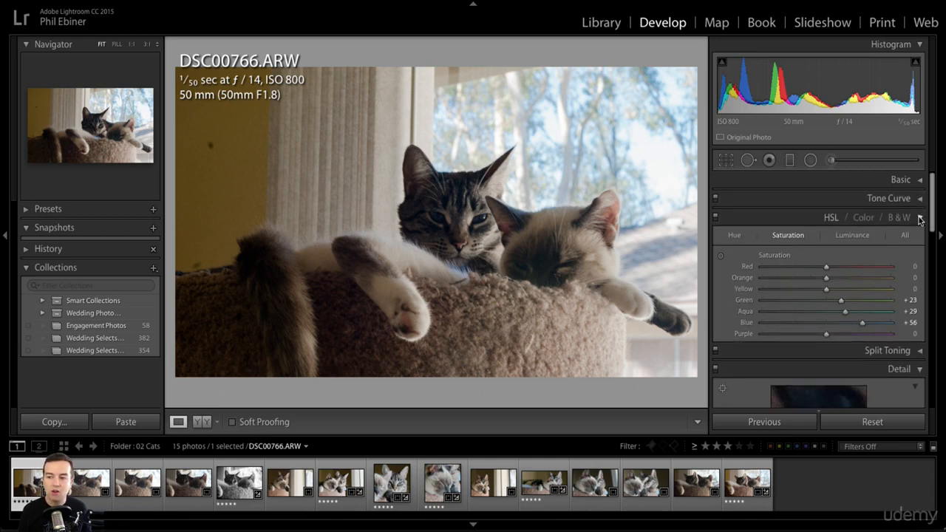
{"action": "left_click", "coordinate": [920, 255]}
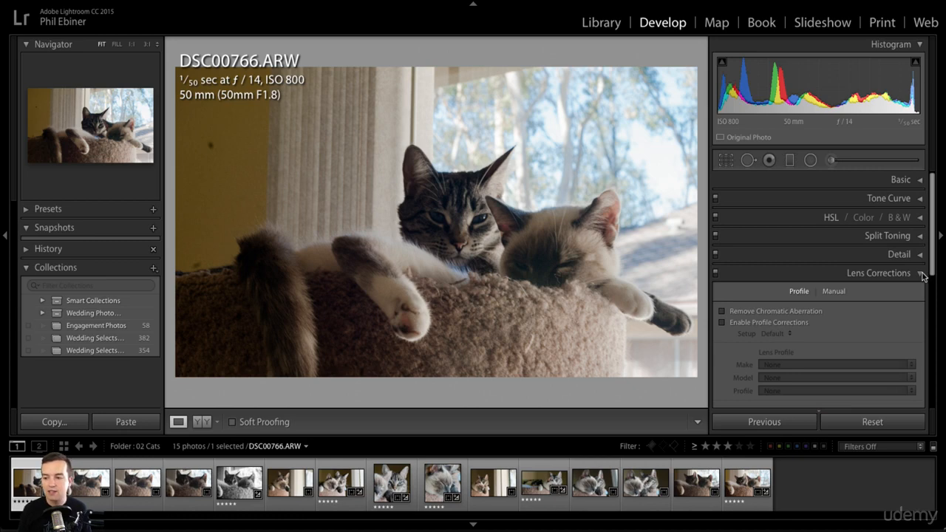
{"action": "left_click", "coordinate": [921, 274]}
{"action": "left_click", "coordinate": [920, 310]}
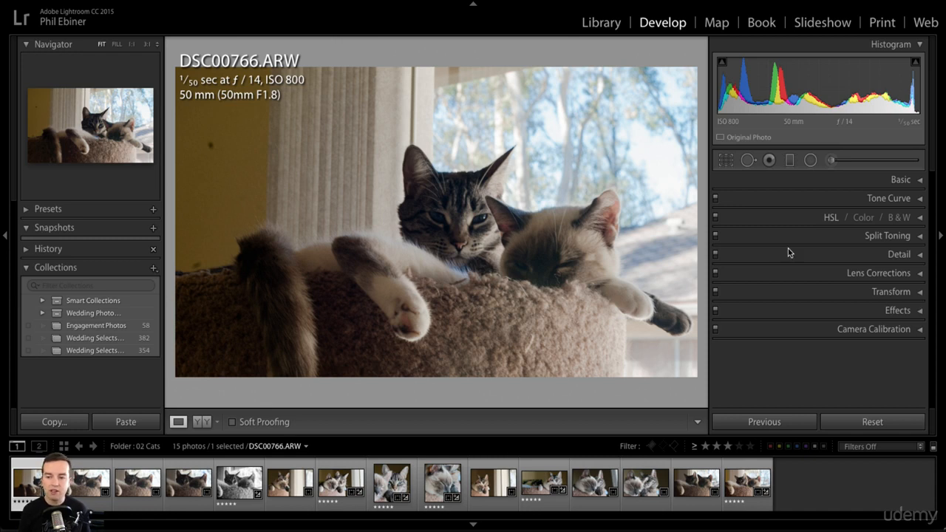
Step: Look briefly at the Basic adjustments and toggle the Histogram, leaving Basic collapsed and the Histogram expanded
{"action": "left_click", "coordinate": [909, 182]}
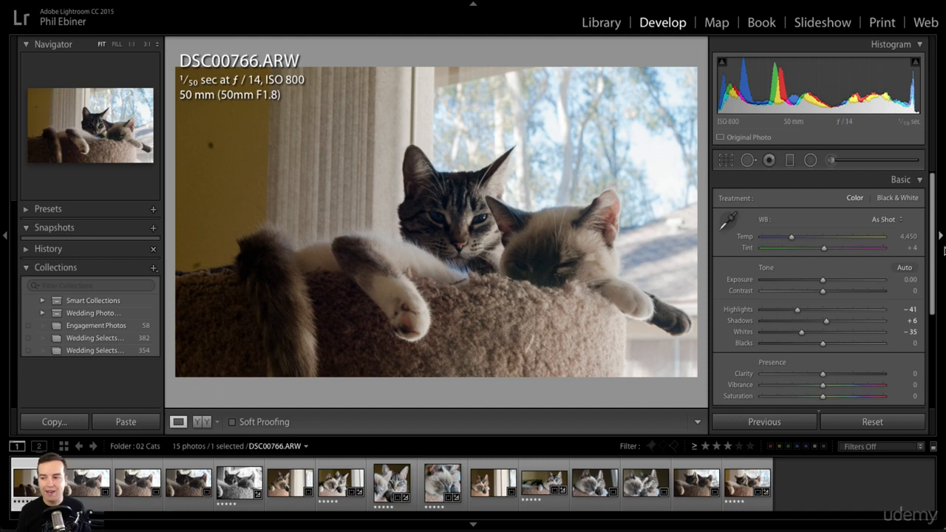
{"action": "left_click", "coordinate": [918, 181]}
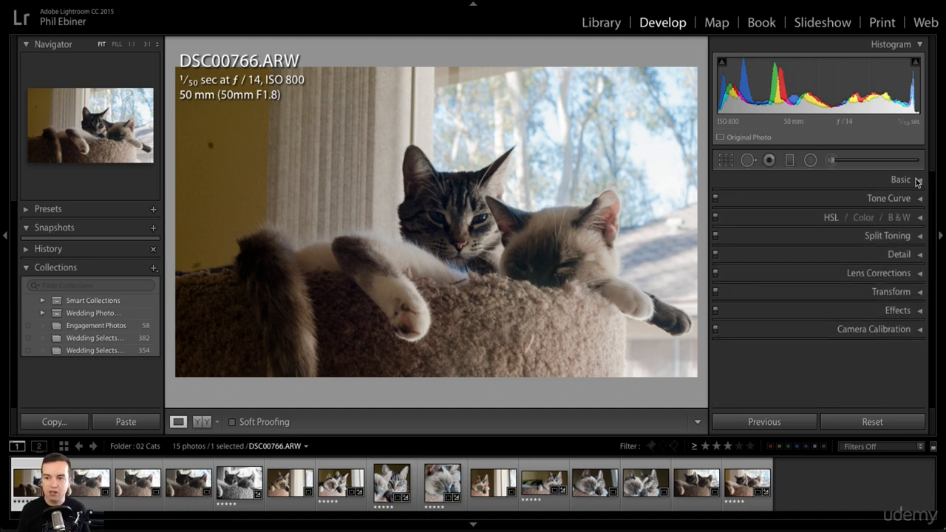
{"action": "left_click", "coordinate": [918, 45]}
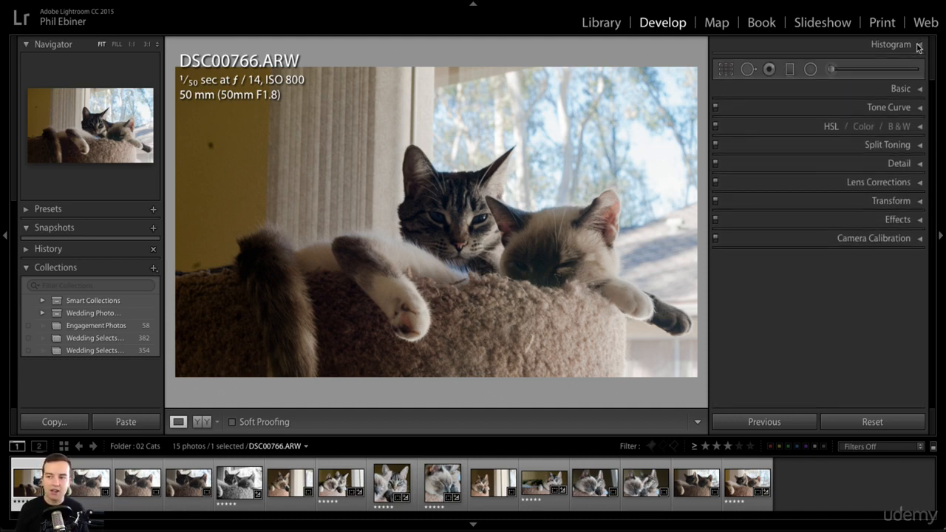
{"action": "left_click", "coordinate": [918, 45]}
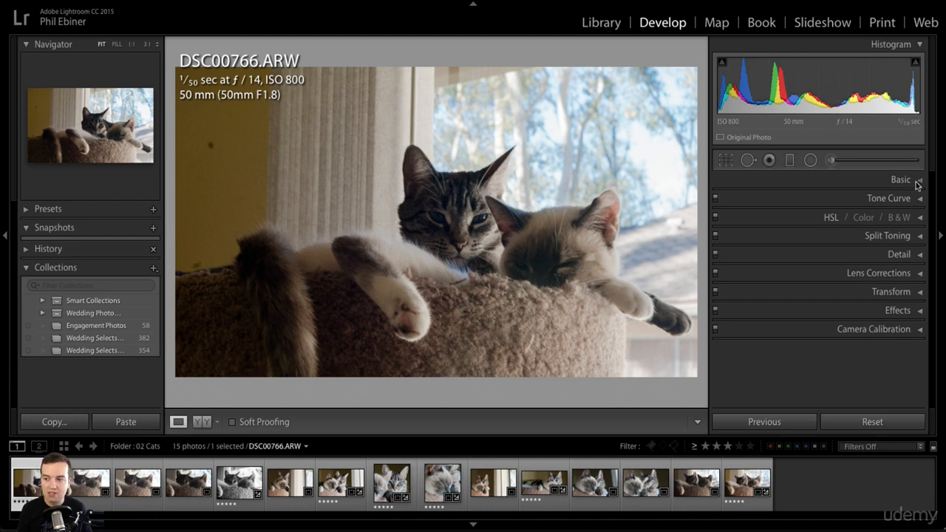
{"action": "left_click", "coordinate": [917, 182]}
{"action": "left_click", "coordinate": [917, 182]}
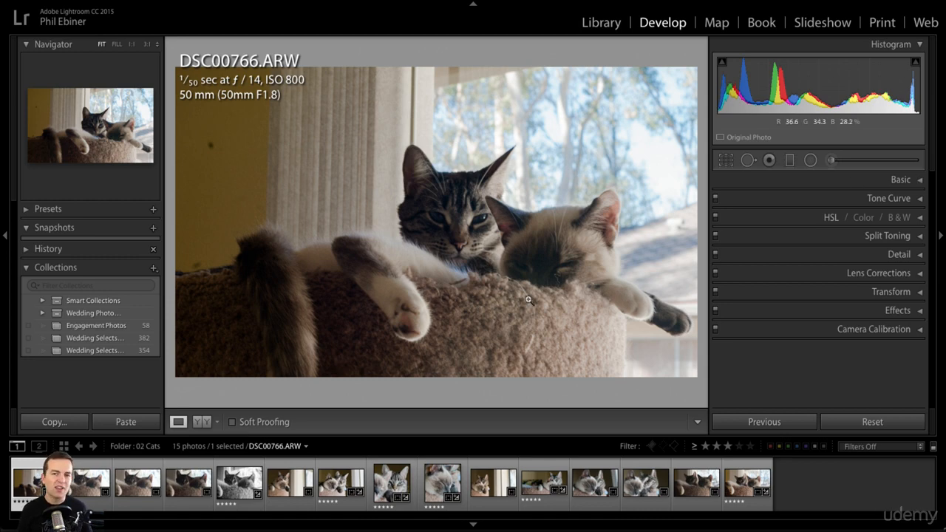
Step: Return to the Library module
{"action": "key", "text": "e"}
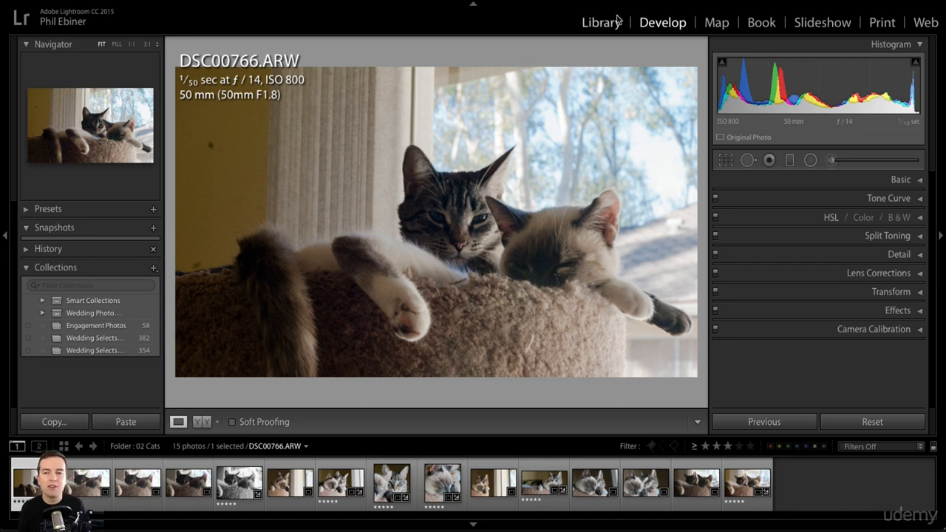